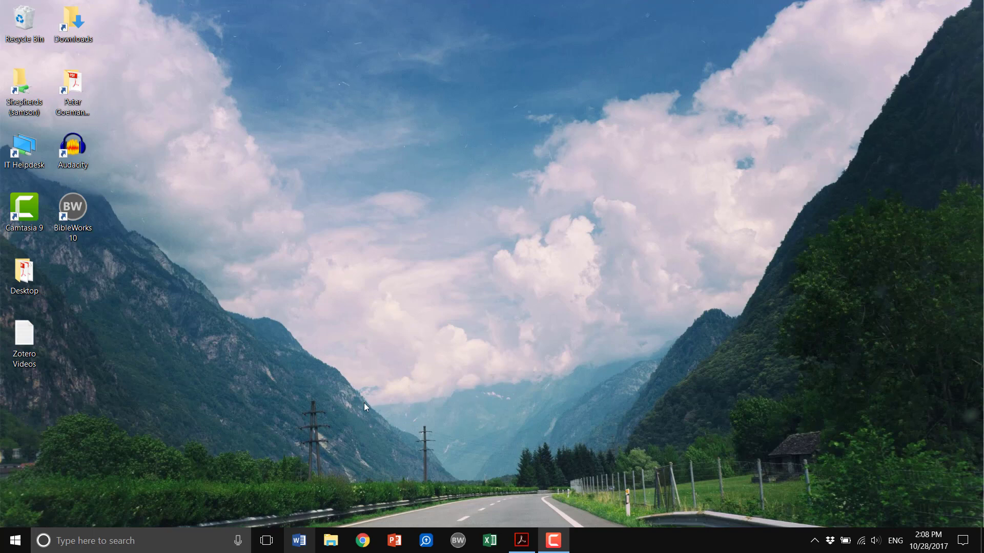
# Launch Zotero and bring up the article PDF in Adobe Acrobat Reader beside the library
pyautogui.click(137, 541)
pyautogui.write('Zotero')
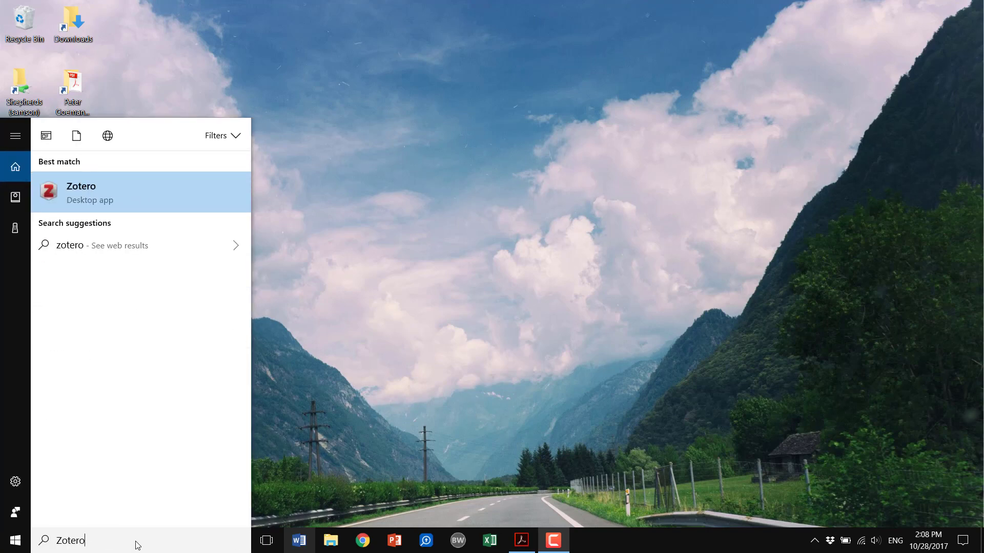
pyautogui.press('Return')
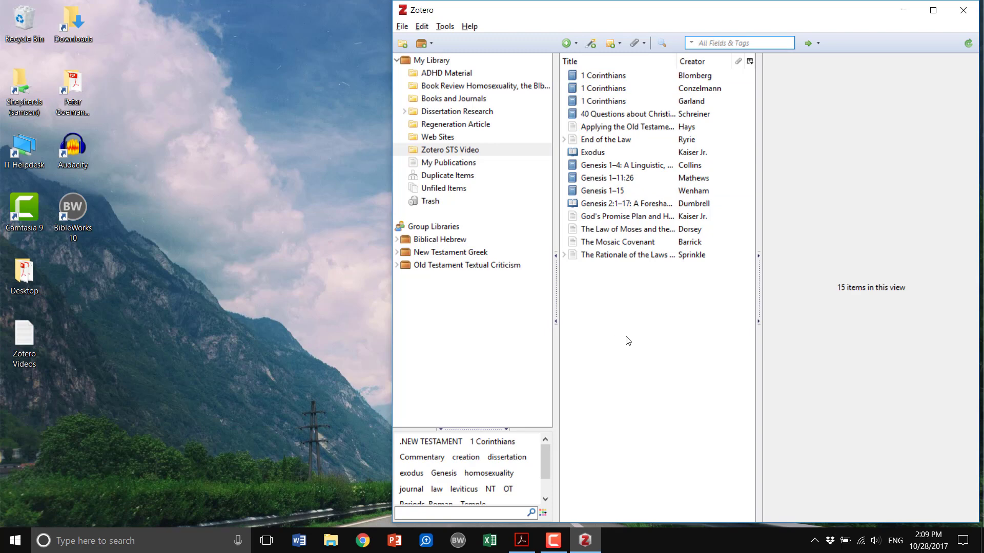
pyautogui.click(521, 540)
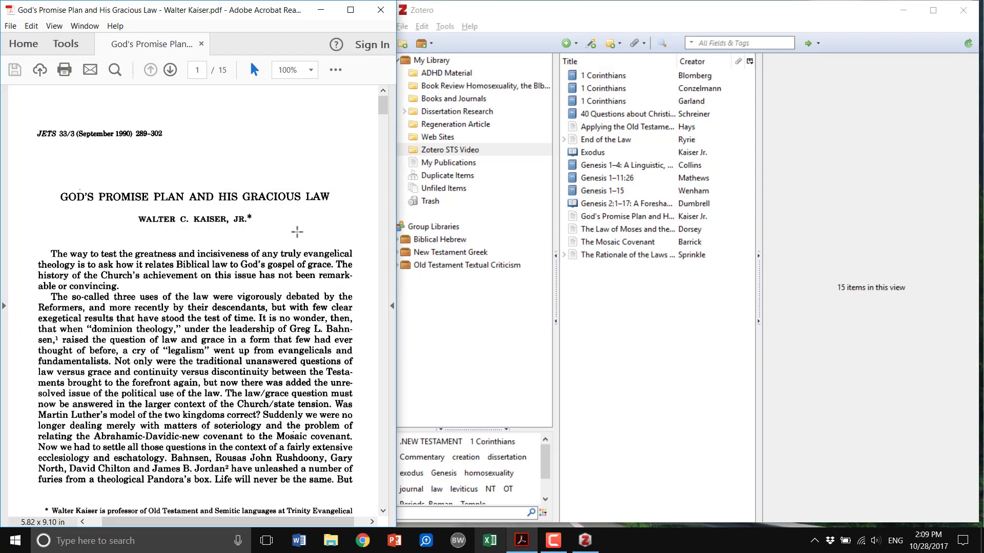
# Display the details of the article "God's Promise Plan and His Gracious Law" and review the item types offered for new entries
pyautogui.click(640, 218)
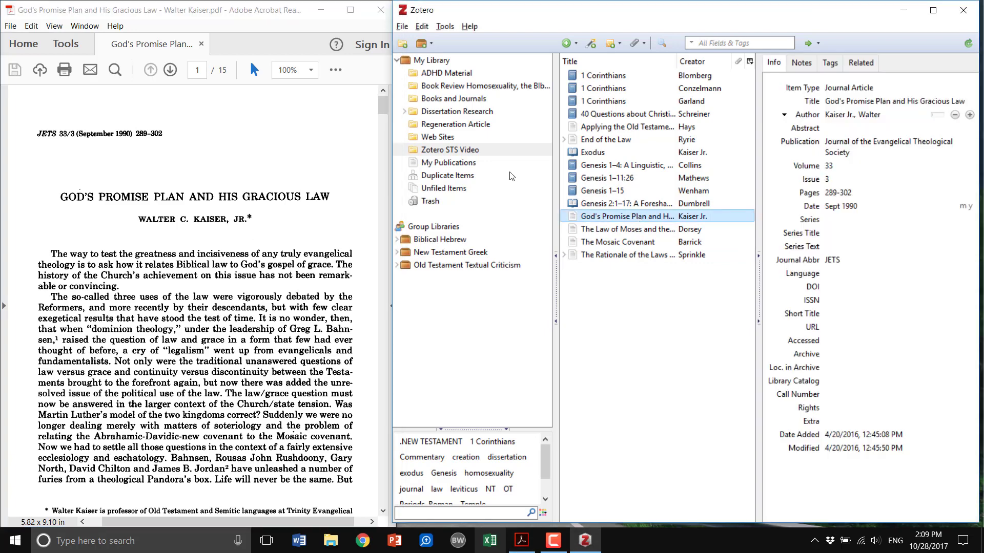
pyautogui.click(854, 109)
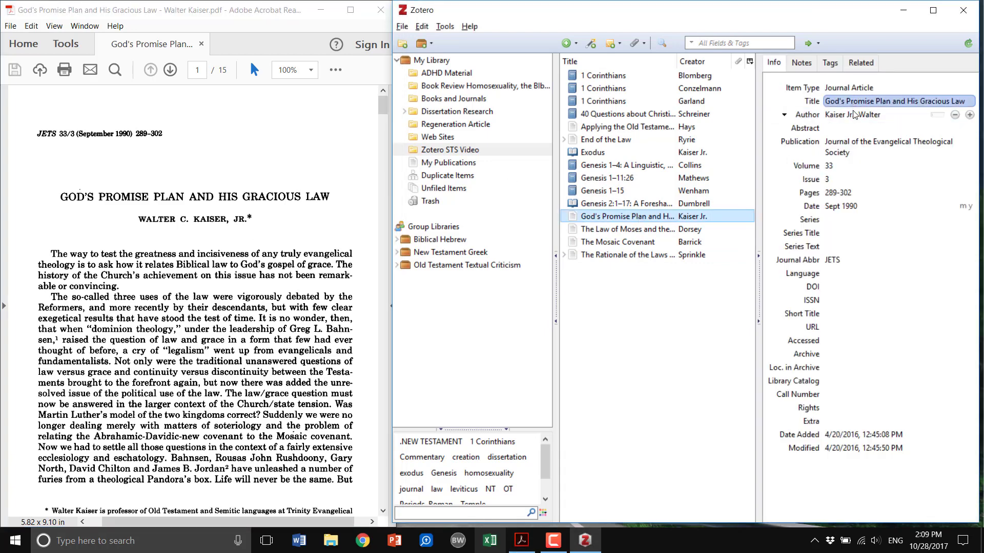
pyautogui.click(568, 44)
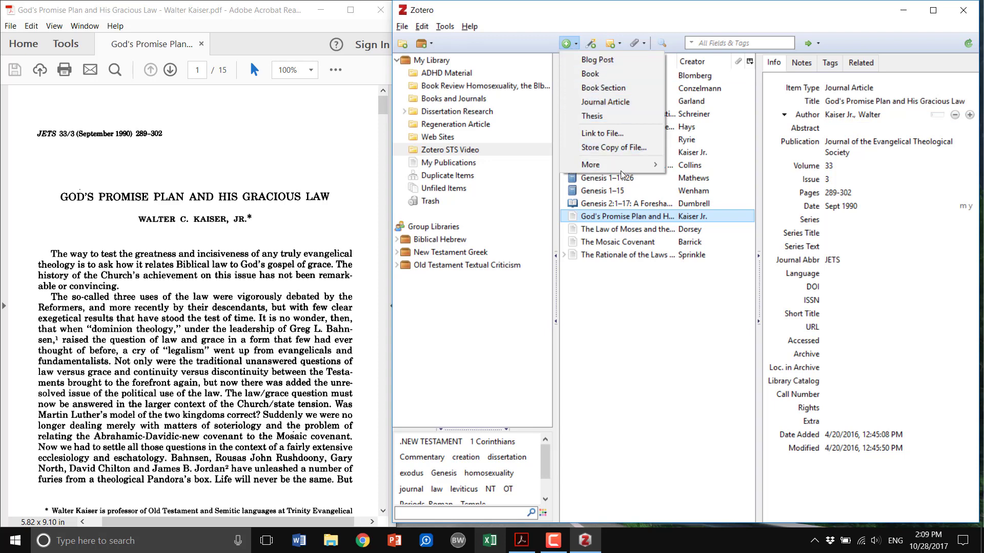
pyautogui.moveTo(620, 165)
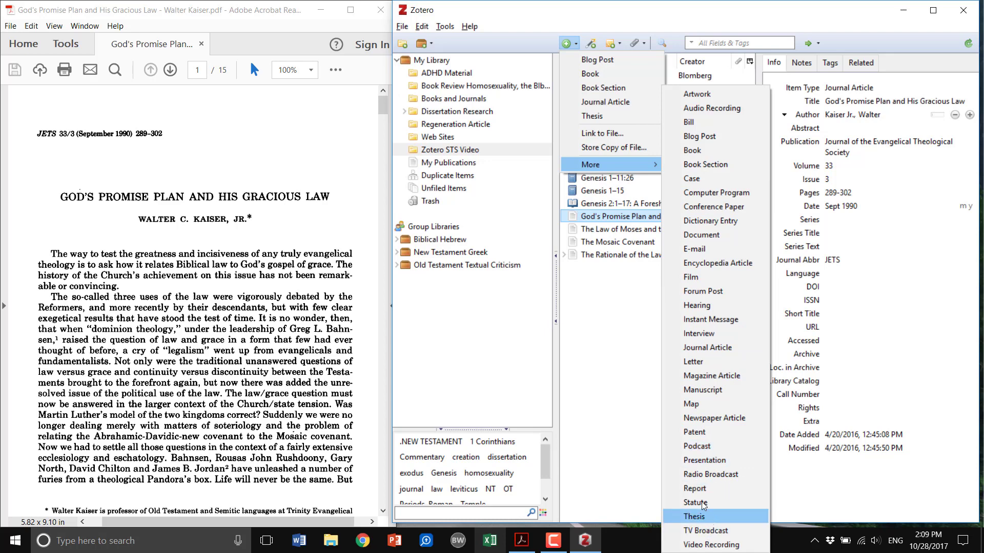
pyautogui.click(612, 305)
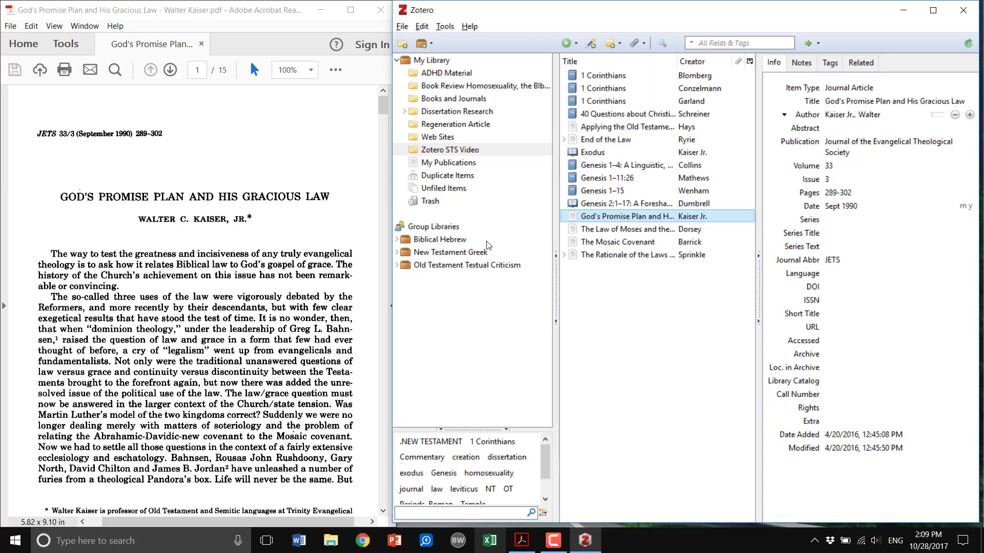
# Examine the article's author last-name and first-name fields, its title and its item type
pyautogui.click(840, 180)
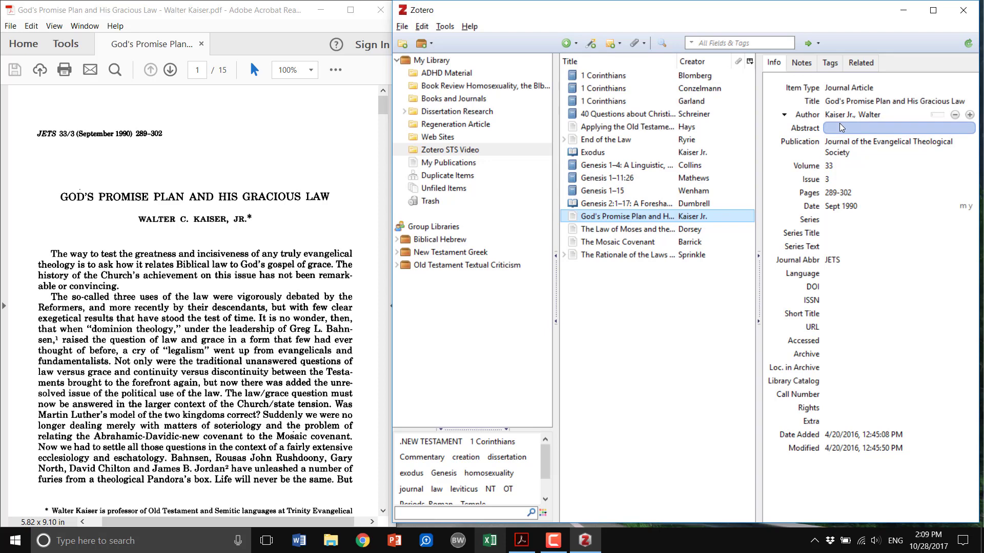
pyautogui.click(844, 116)
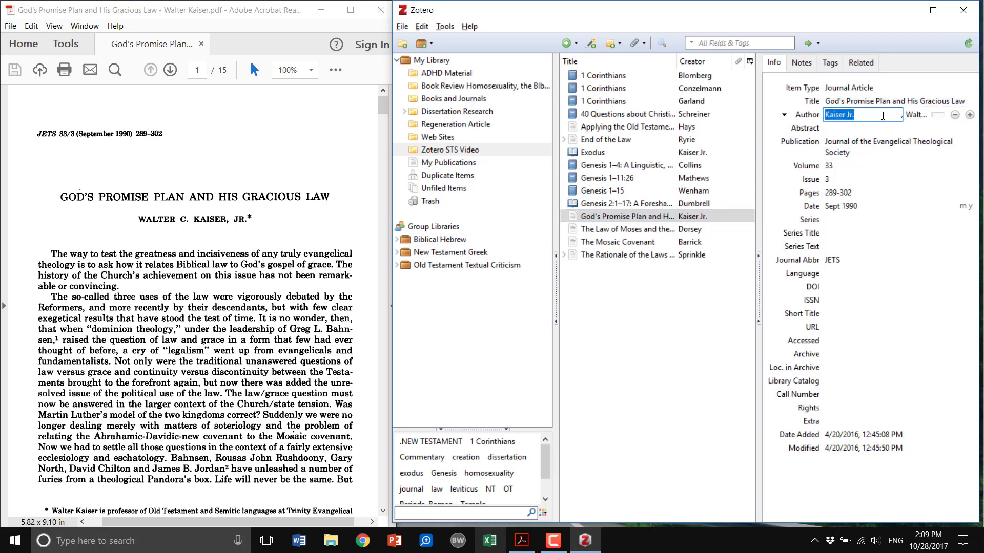
pyautogui.click(910, 117)
pyautogui.click(874, 101)
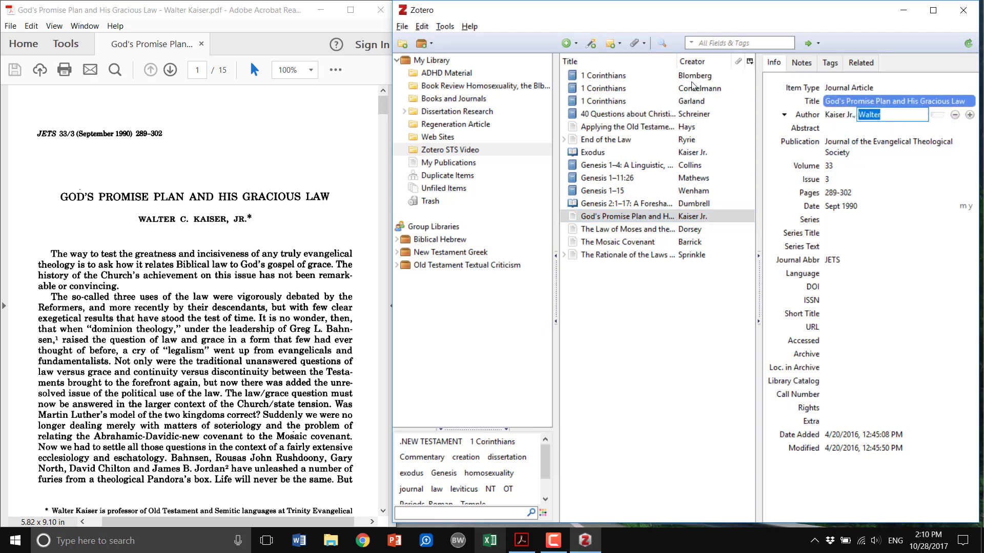
pyautogui.click(841, 87)
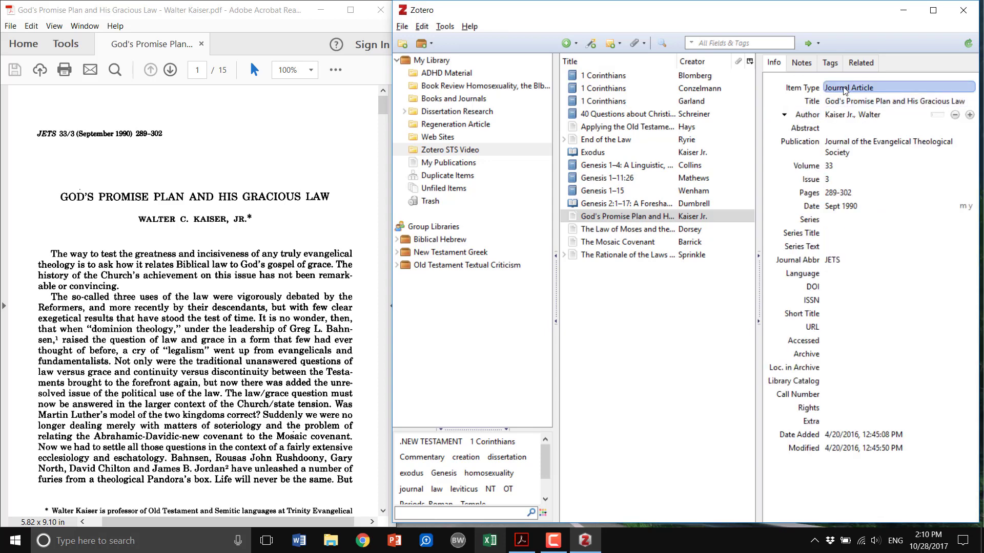
pyautogui.click(675, 70)
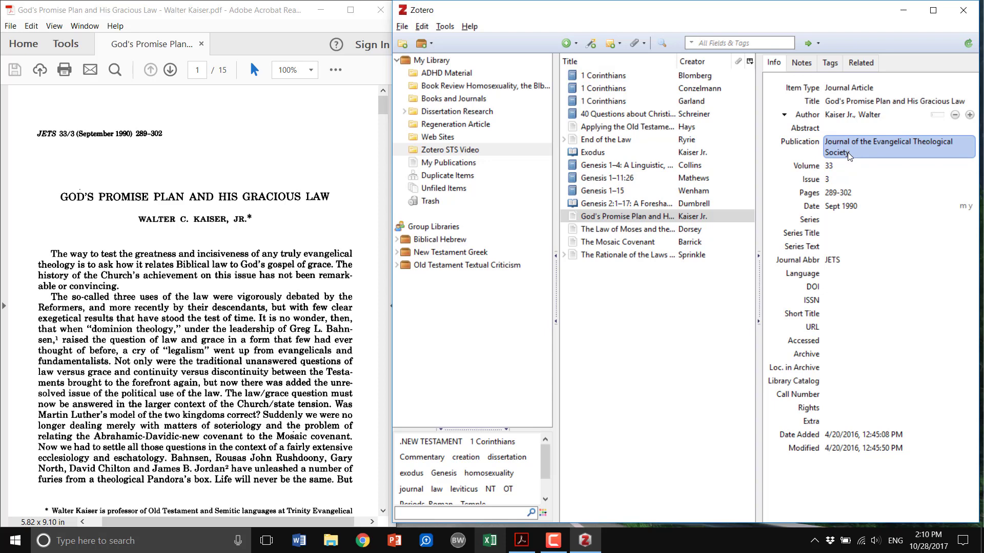
# Compare the article's publication entry with the JETS journal abbreviation in the PDF's header line
pyautogui.click(53, 135)
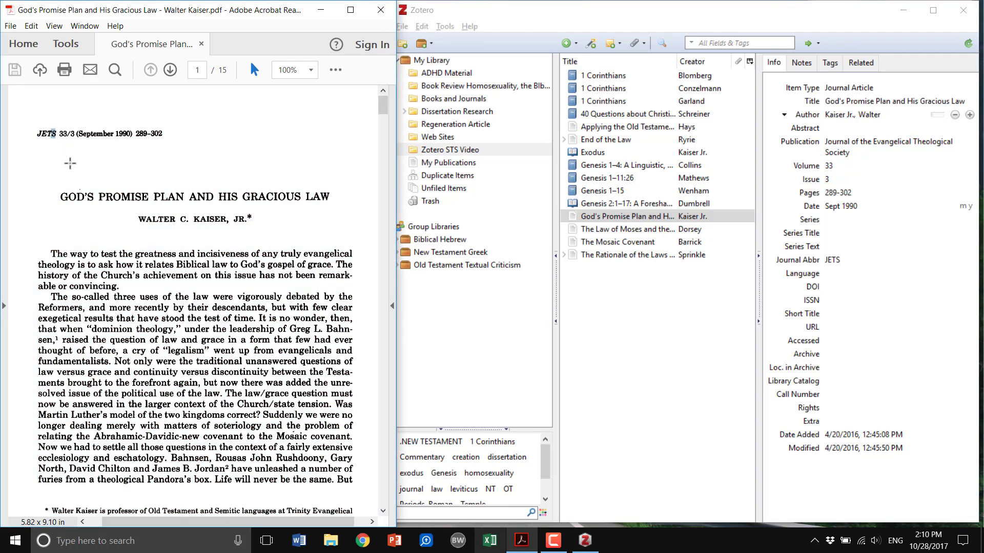
pyautogui.hotkey('ctrl', 'a')
pyautogui.click(57, 148)
pyautogui.click(935, 143)
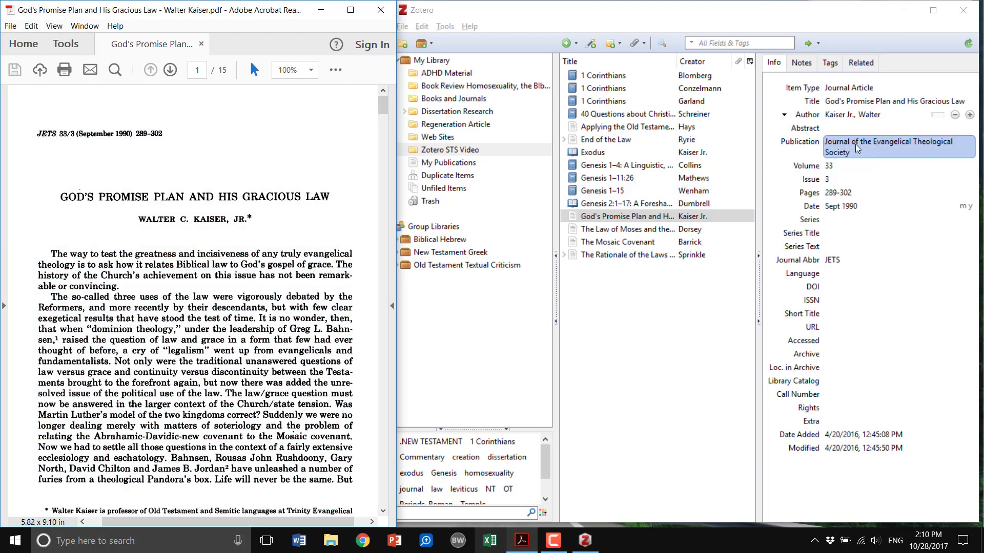
pyautogui.press('Return')
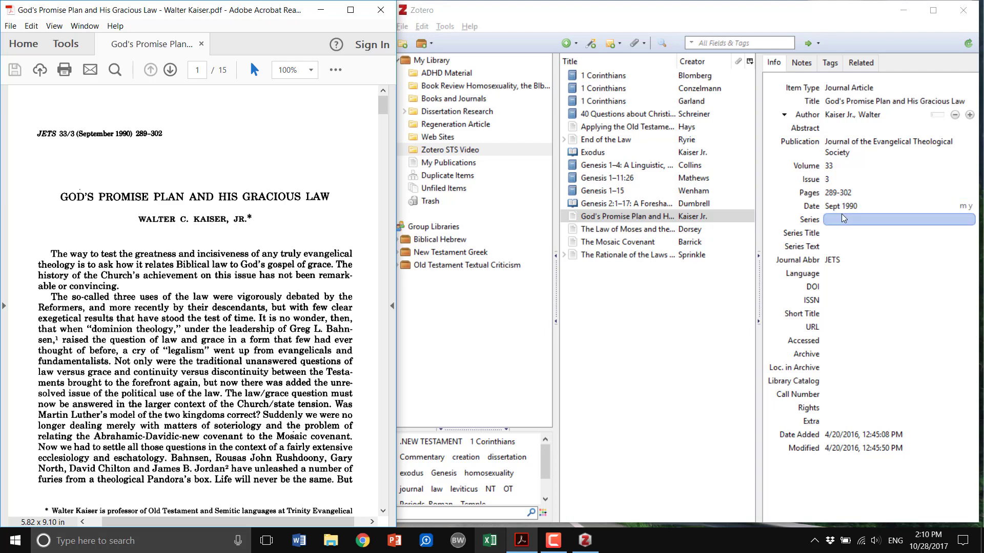
# Examine the article's date, series and journal abbreviation fields
pyautogui.moveTo(838, 210)
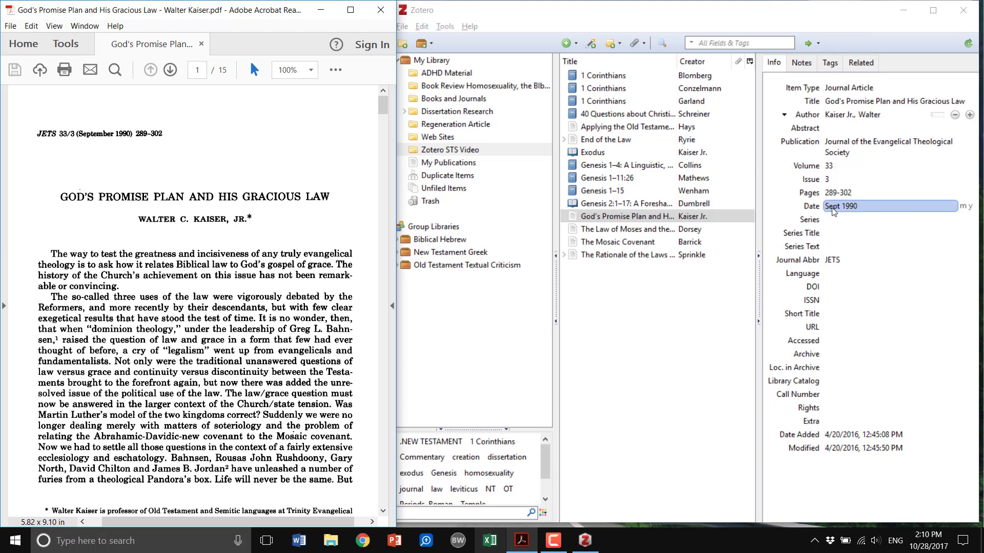
pyautogui.click(840, 248)
pyautogui.click(857, 218)
pyautogui.click(847, 260)
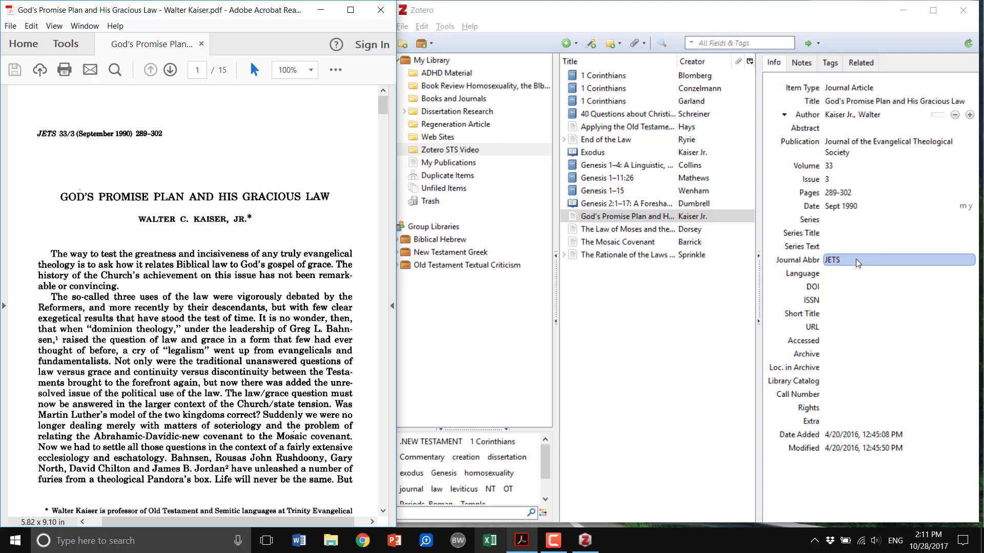
pyautogui.click(807, 263)
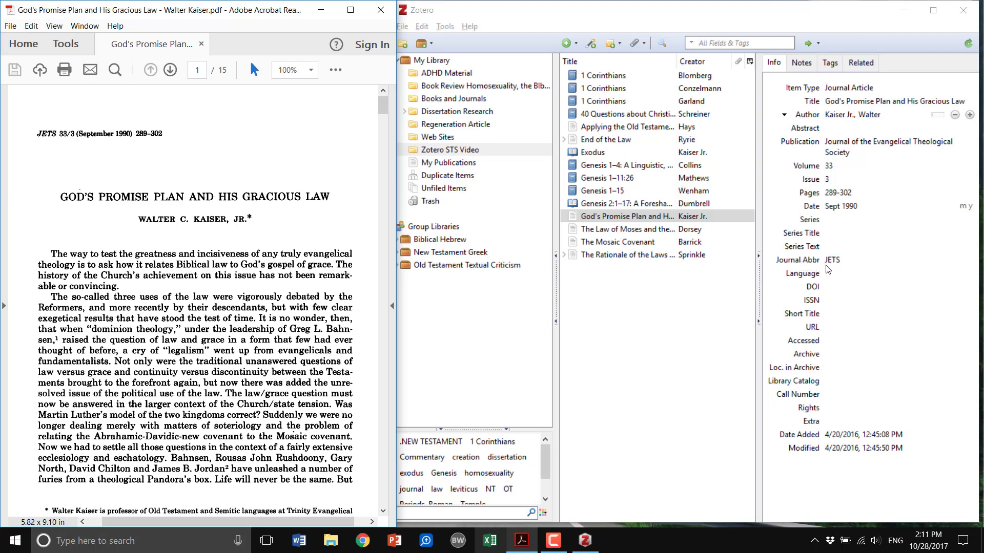
pyautogui.click(848, 261)
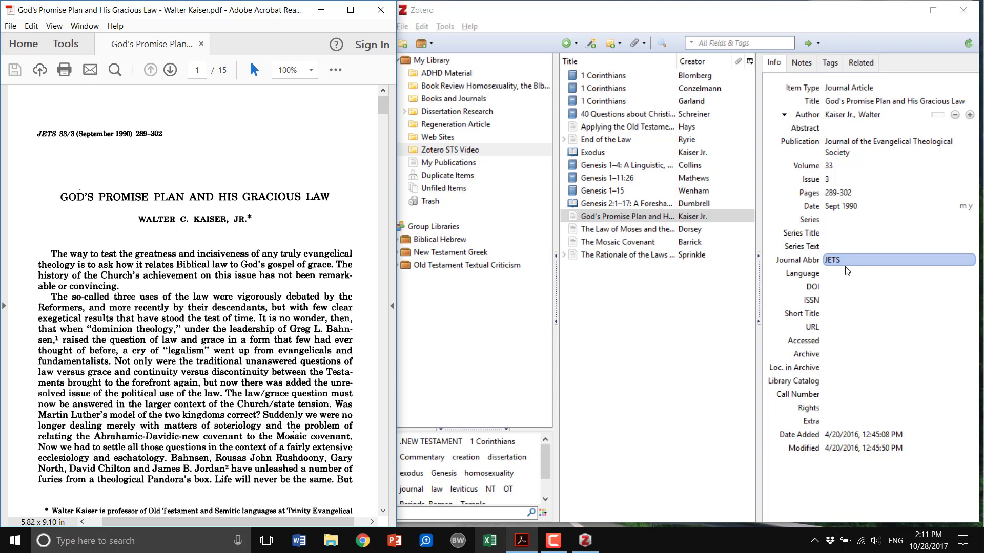
# View the entry "The Mosaic Covenant", then examine the title, author, book title and short title of the "Genesis 2:1–17" book section
pyautogui.click(633, 244)
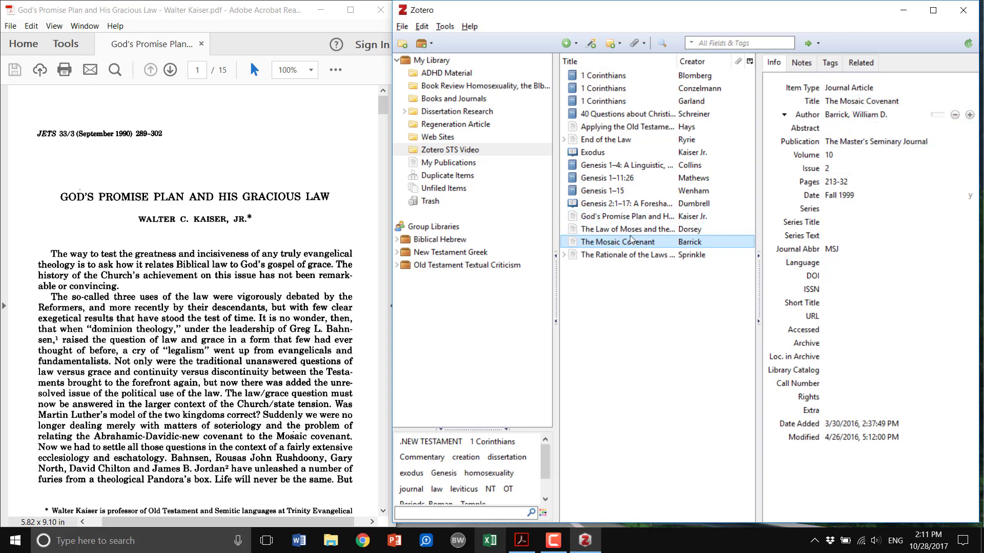
pyautogui.click(623, 205)
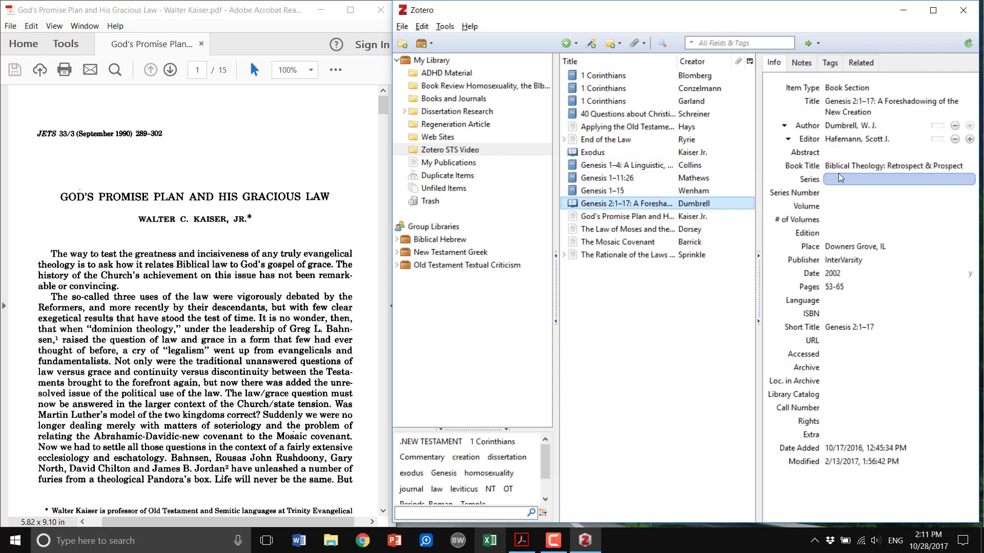
pyautogui.click(868, 107)
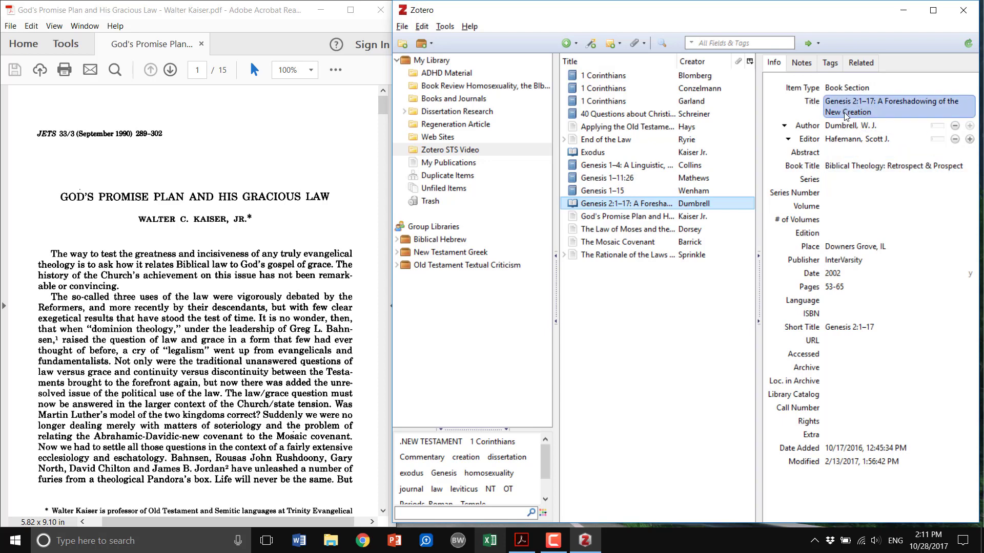
pyautogui.click(866, 166)
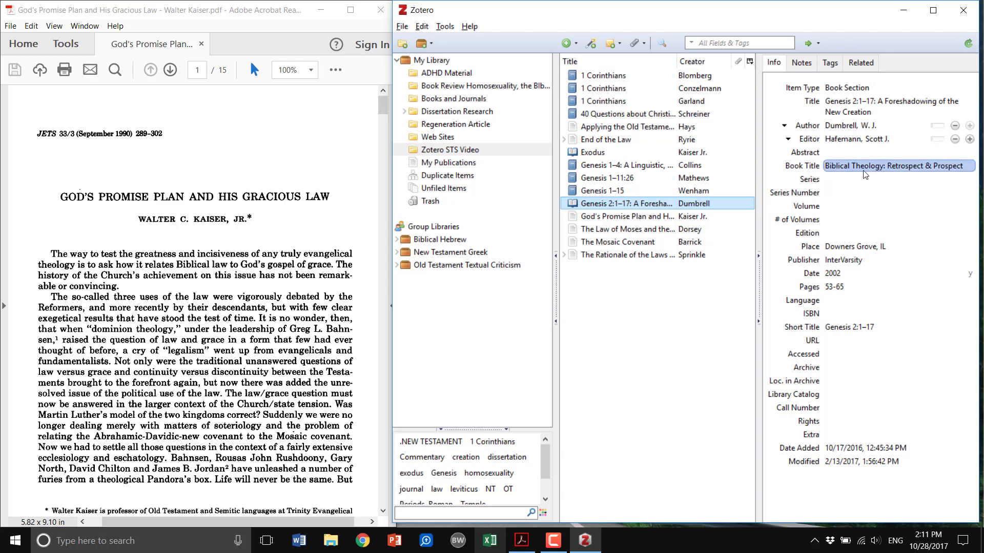
pyautogui.click(860, 110)
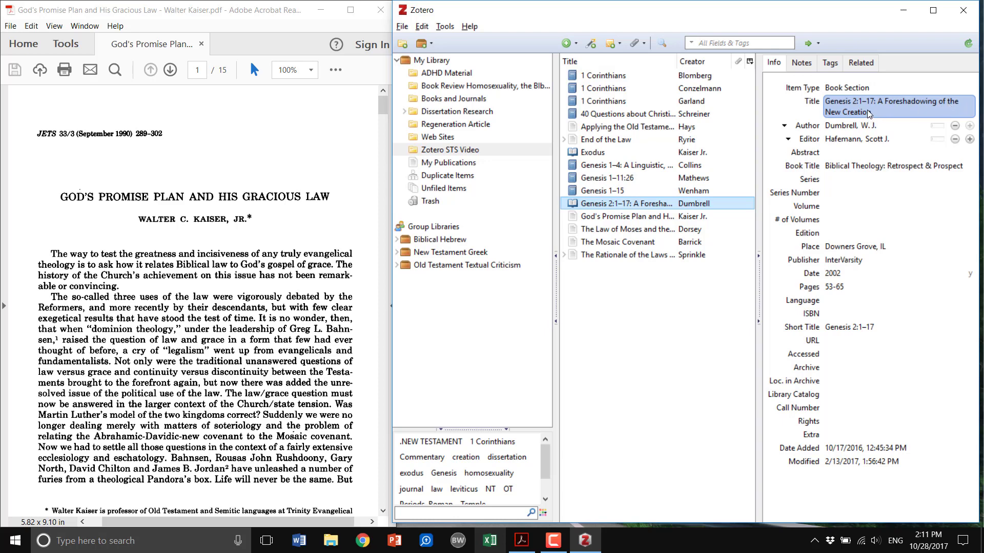
pyautogui.click(846, 328)
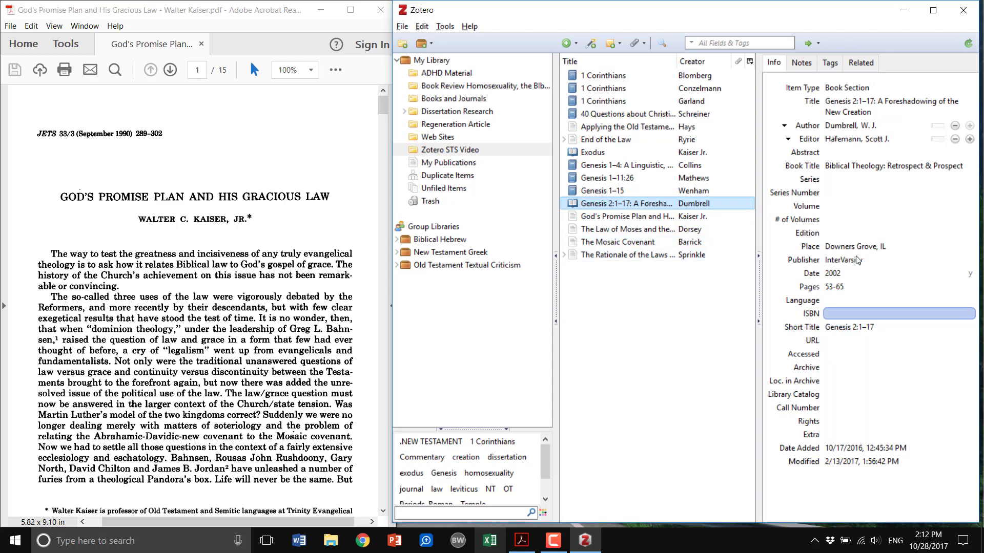
pyautogui.click(870, 127)
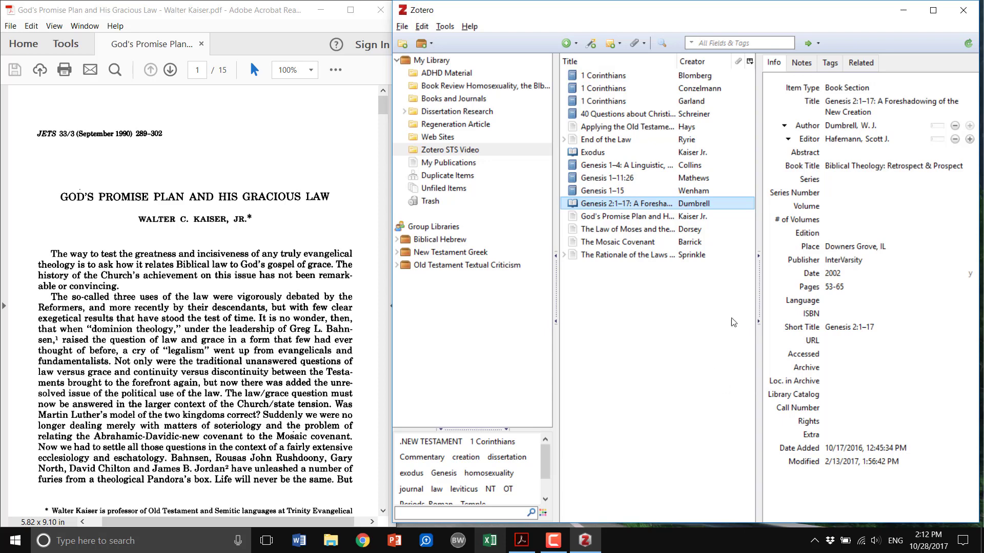
# Display the details of the book "Genesis 1–11:26" and check its date field
pyautogui.click(628, 181)
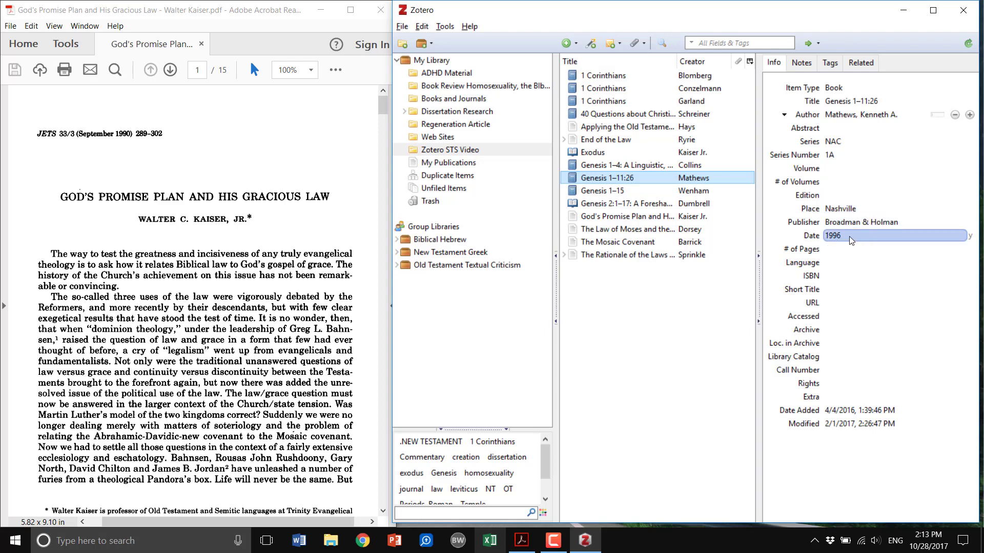
pyautogui.moveTo(850, 236)
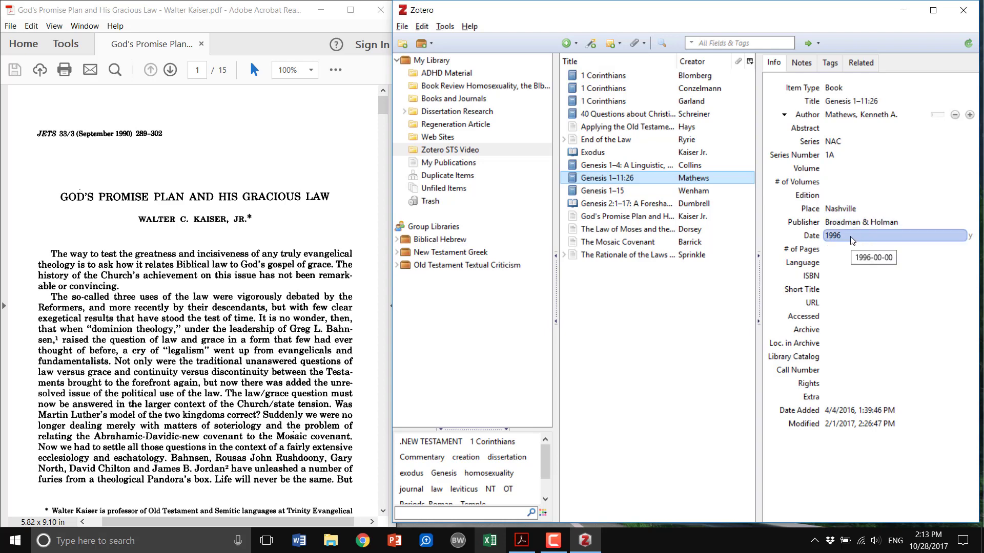